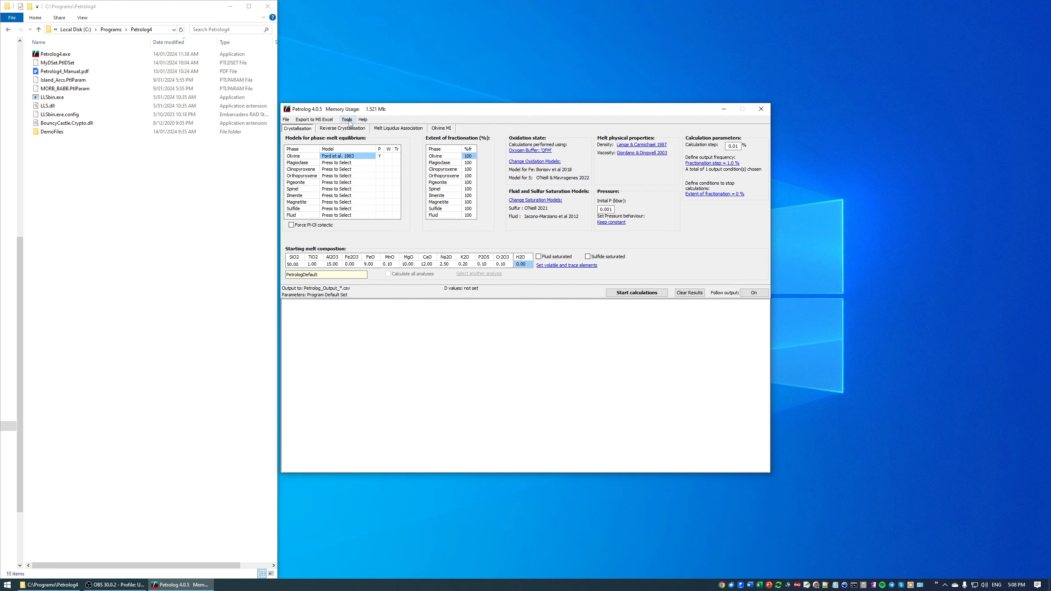
Step: Load the partition coefficient set from the file MyDSet.PtlDSet into the D values table and accept it
left_click(347, 120)
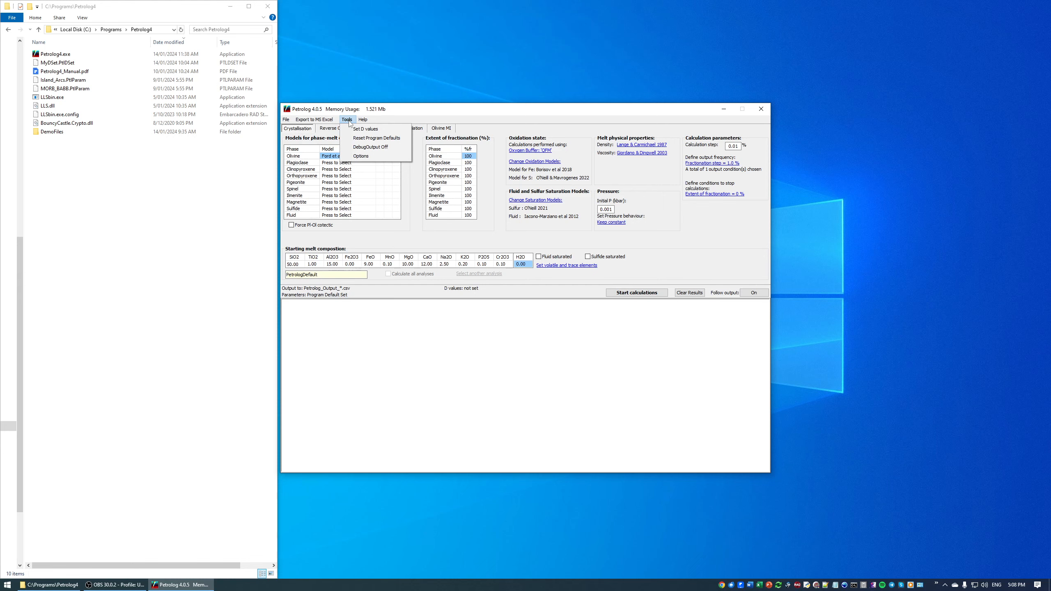
left_click(362, 131)
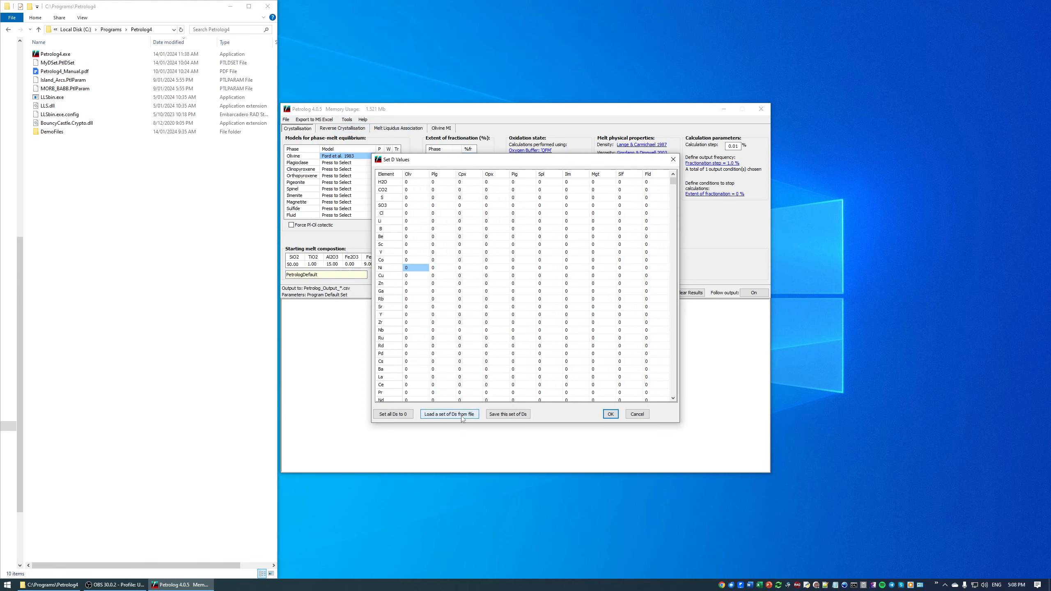
left_click(447, 413)
left_click(464, 180)
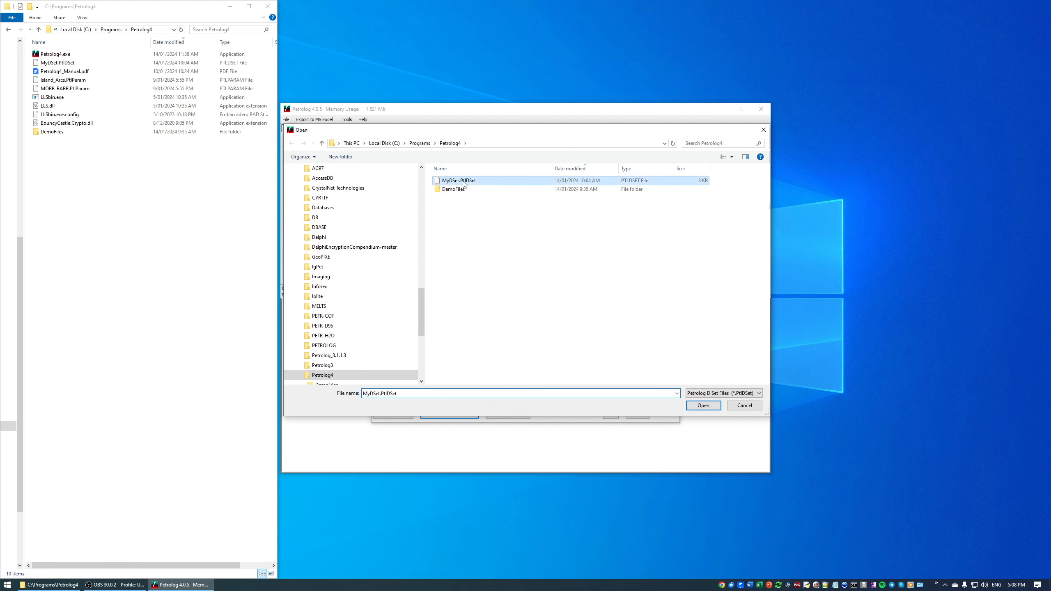
left_click(695, 406)
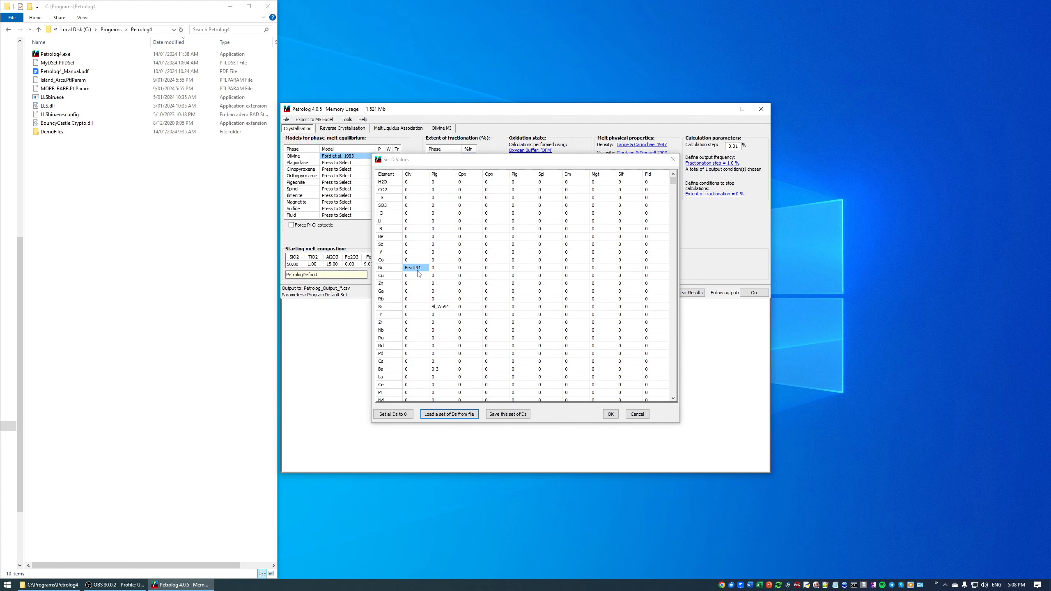
left_click(610, 413)
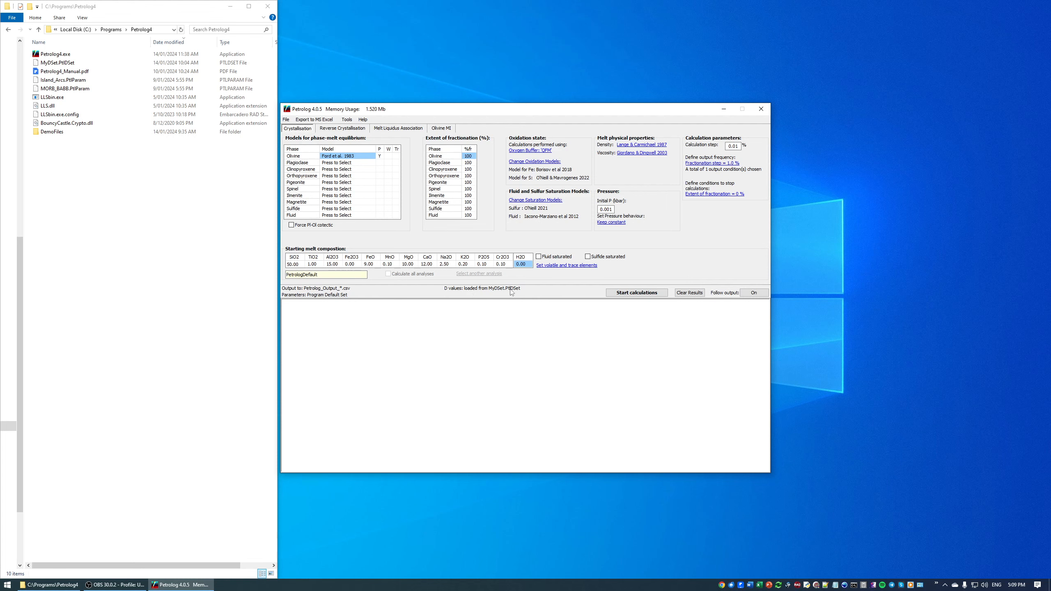
Step: Assign the Herzberg & O'Hara 2002 model to olivine
left_click(359, 160)
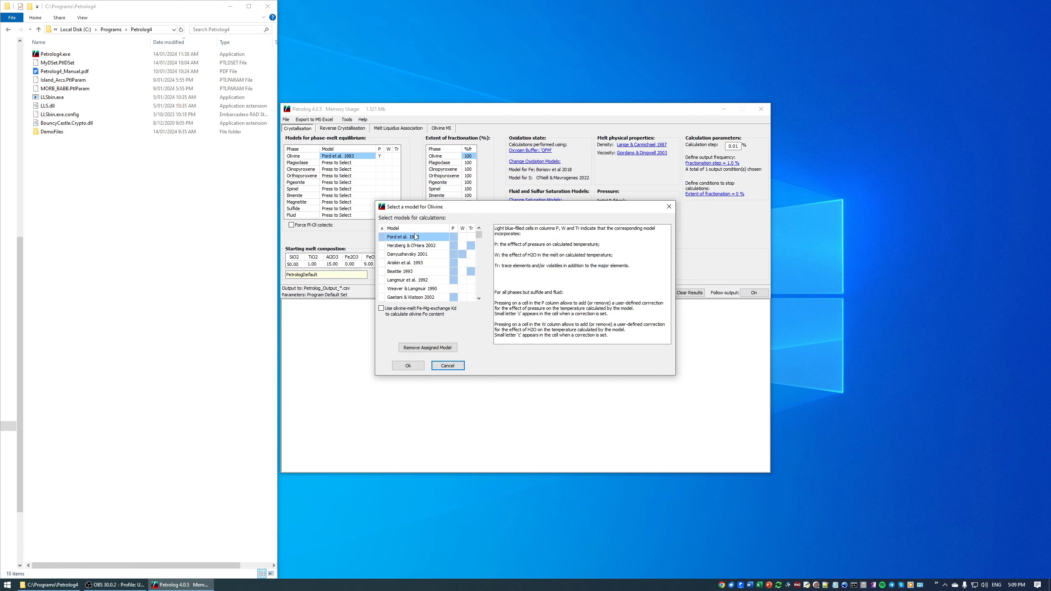
left_click(422, 246)
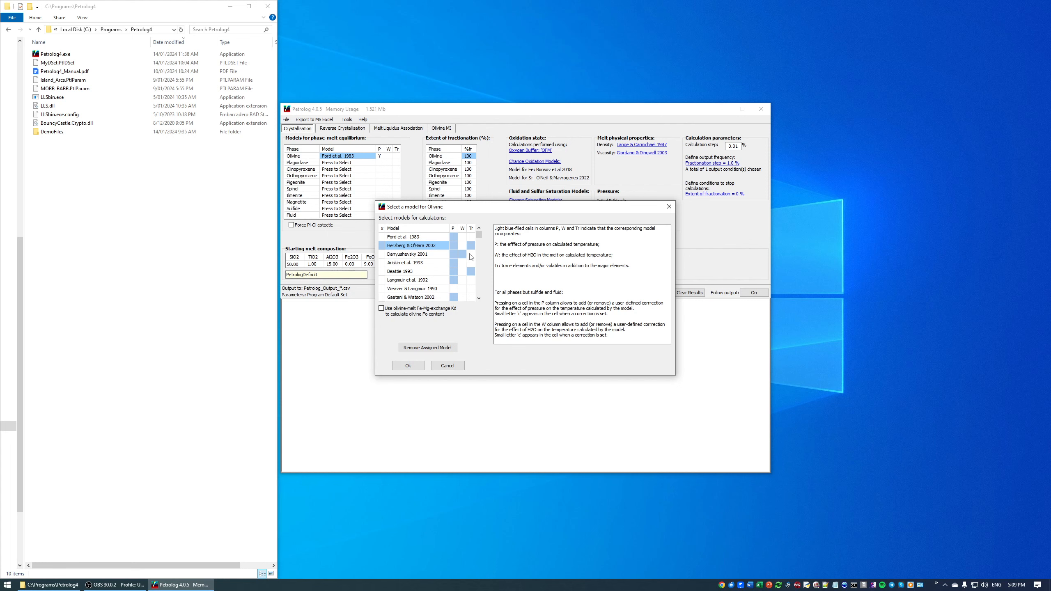
left_click(406, 365)
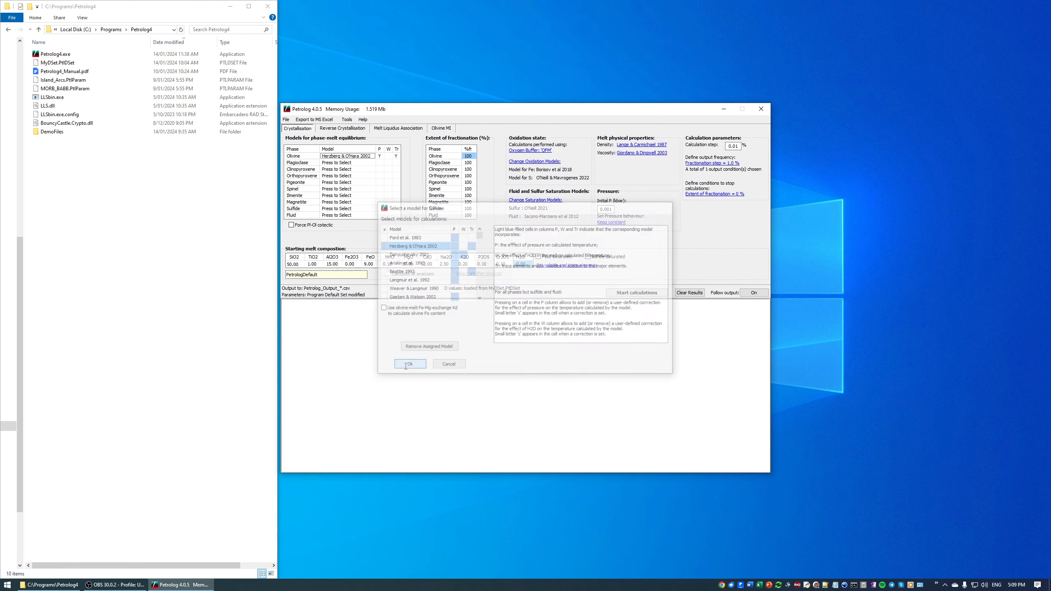
Step: Assign the Kiseeva & Wood 2015 model to sulfide
left_click(325, 209)
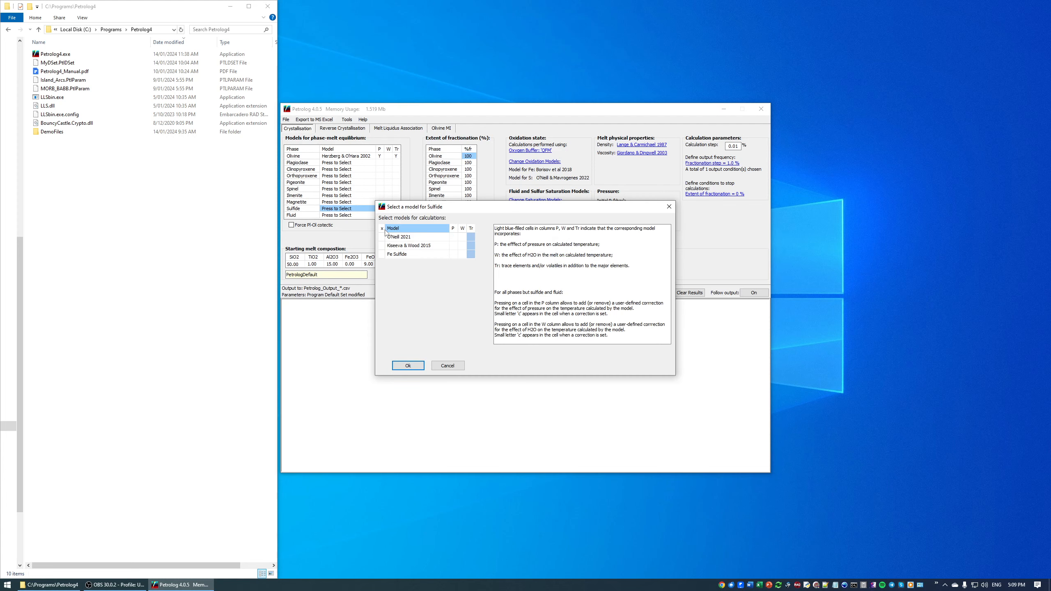
left_click(402, 247)
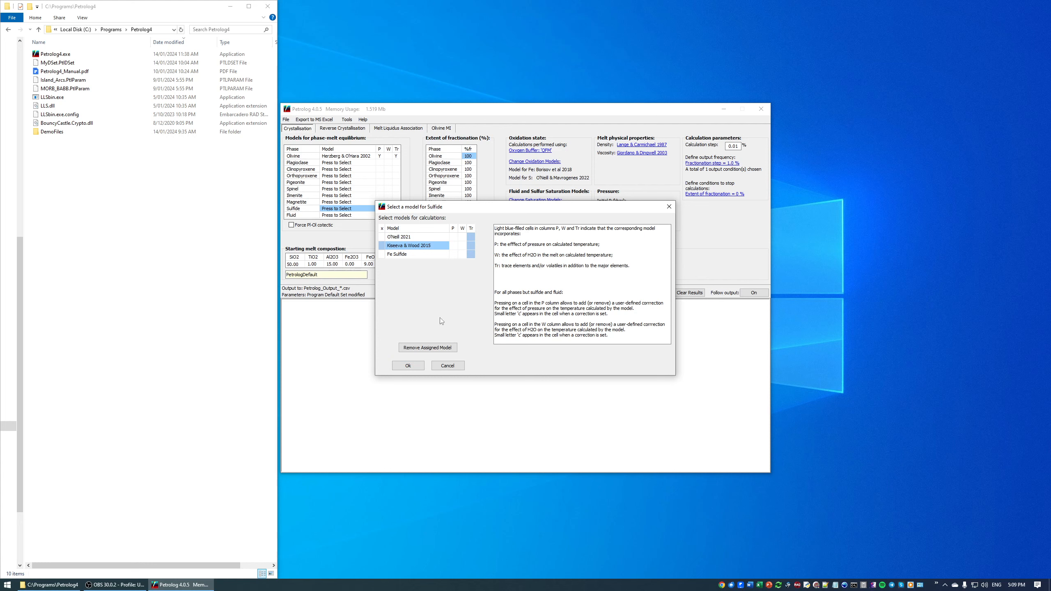
left_click(418, 366)
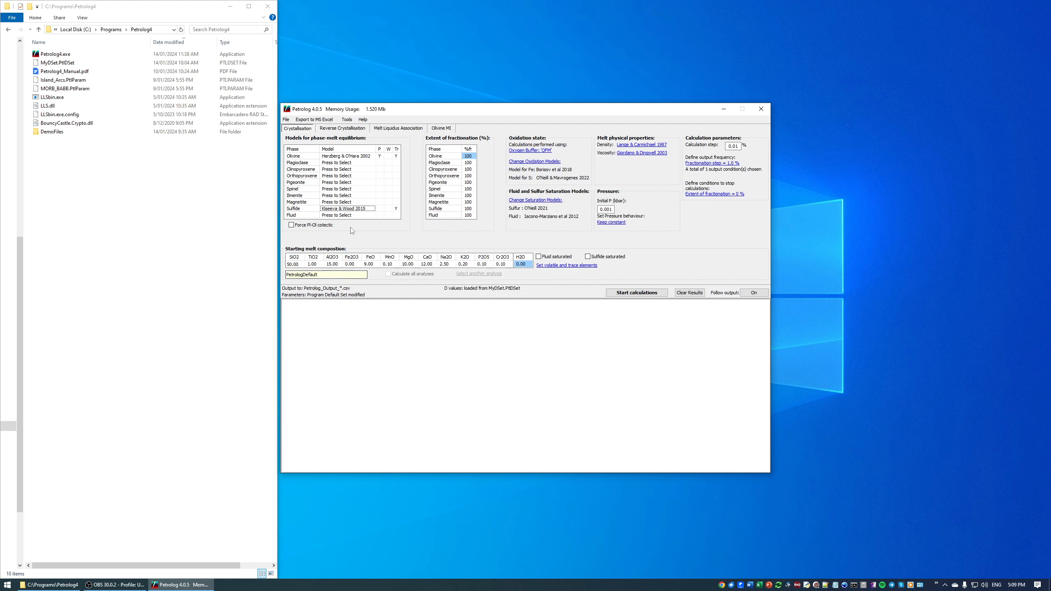
Step: Assign the Iacono-Marziano et al 2012 model to fluid
left_click(350, 215)
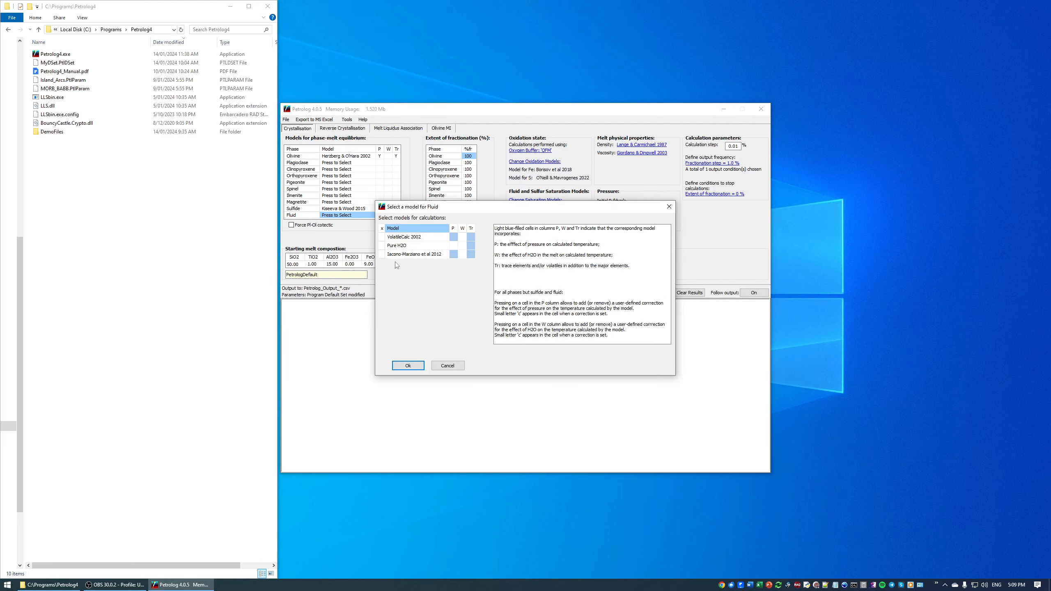
left_click(415, 254)
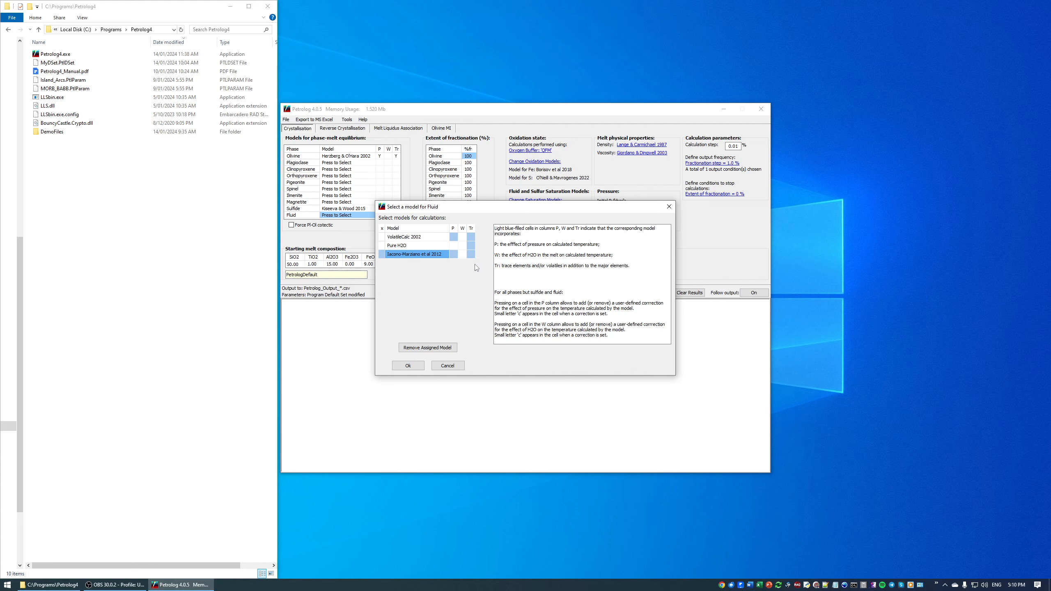
left_click(409, 365)
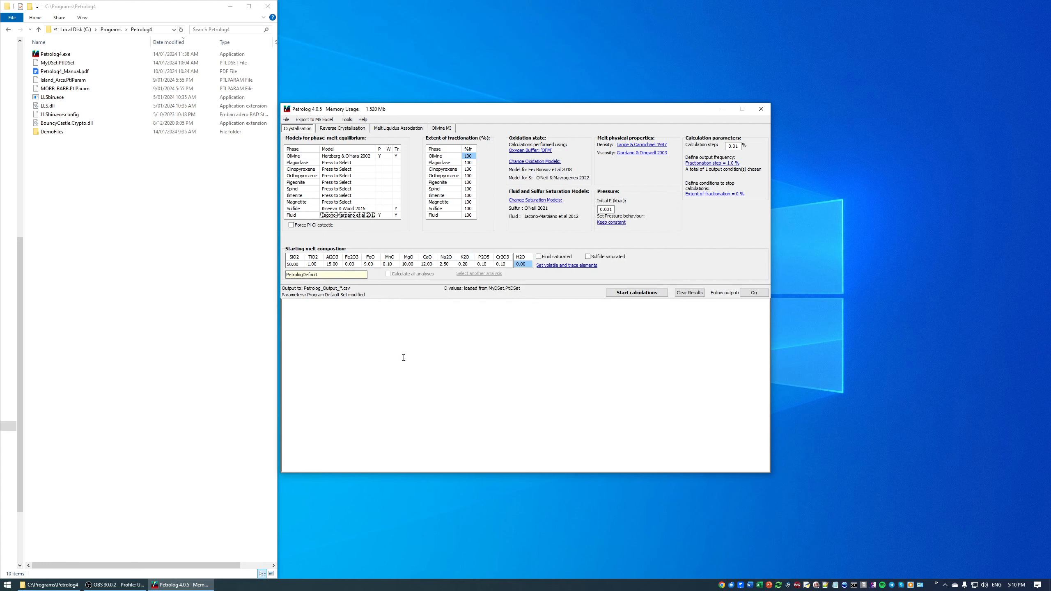
Step: Open the D values table and set the sulfide D value for Y to 0.1
left_click(347, 119)
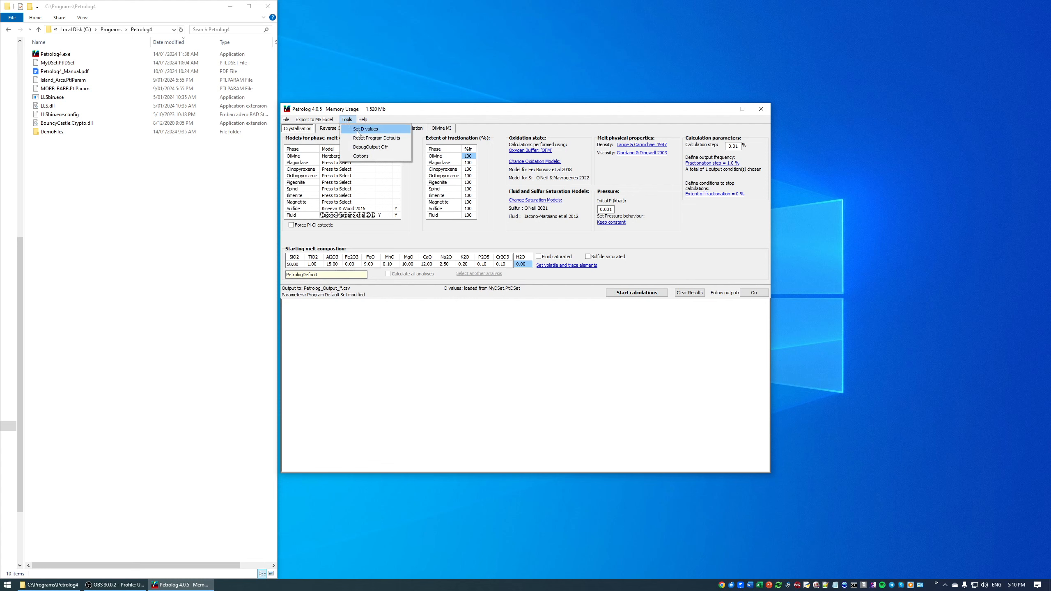
left_click(358, 132)
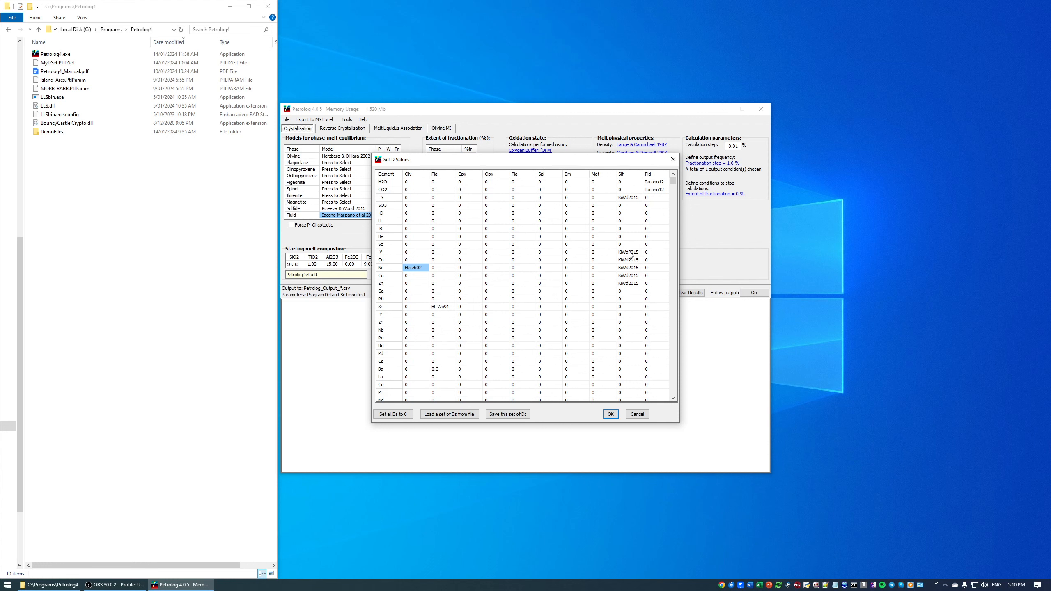
left_click(629, 252)
left_click(630, 252)
type("0.1")
key("Tab")
Step: Save this set of D values as MyDSet_1.PtlDSet and close the D values table
left_click(513, 414)
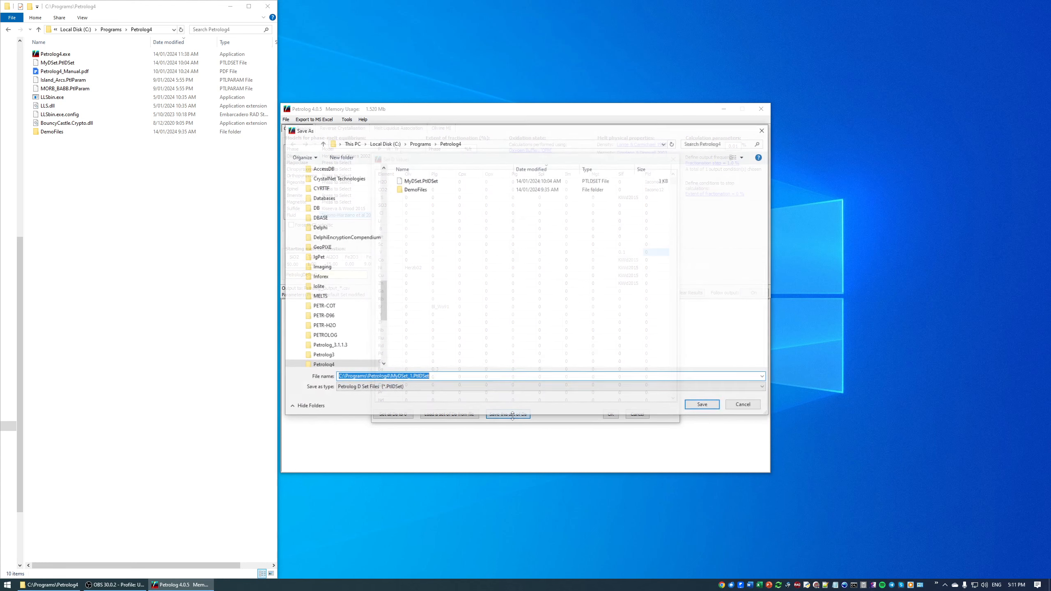
left_click_drag(445, 377, 311, 374)
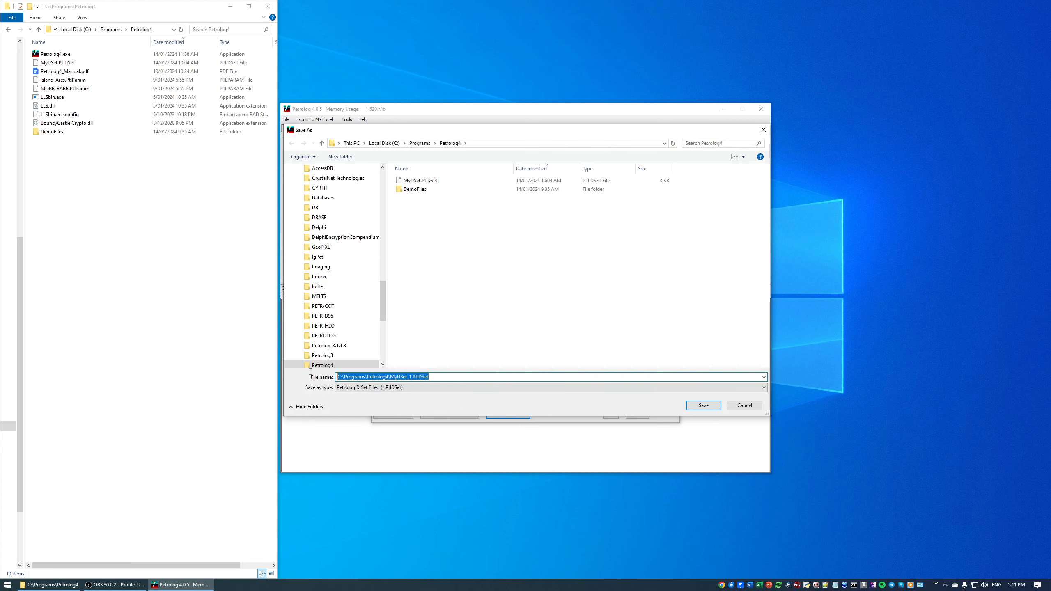
left_click(409, 182)
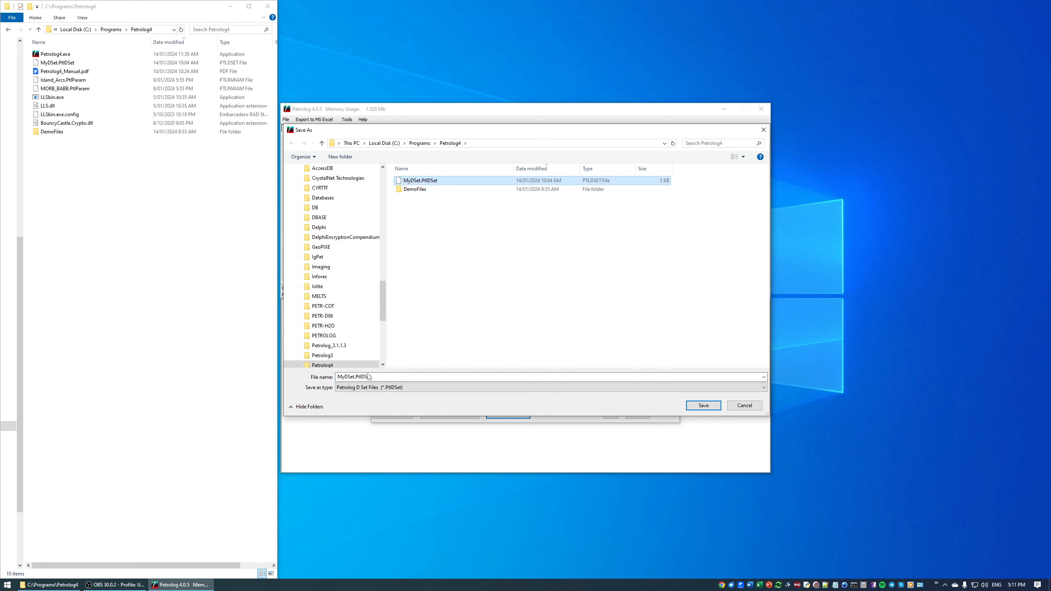
left_click(355, 377)
left_click(355, 377)
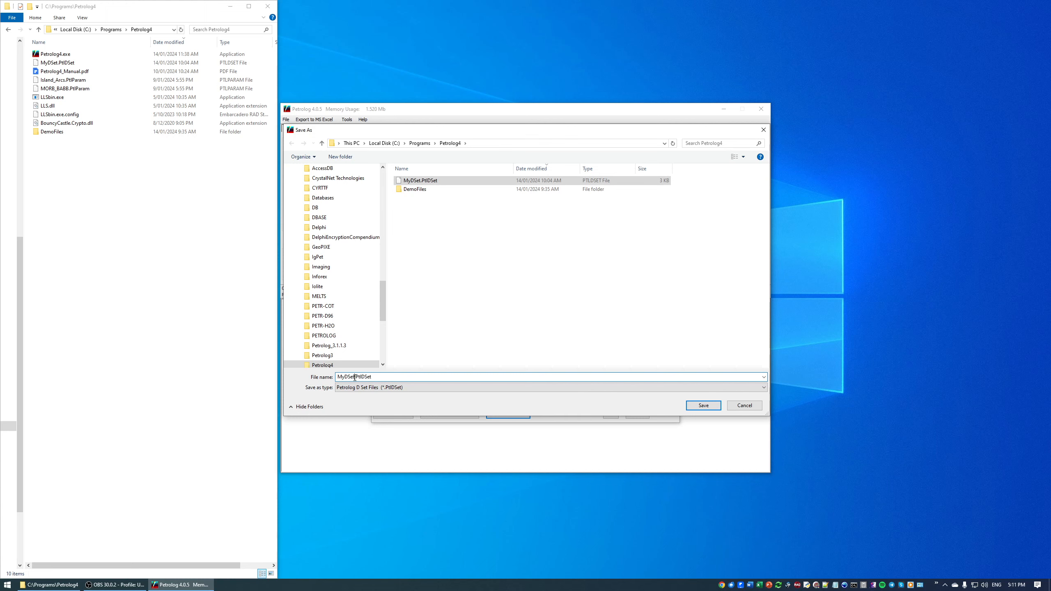
type("_1")
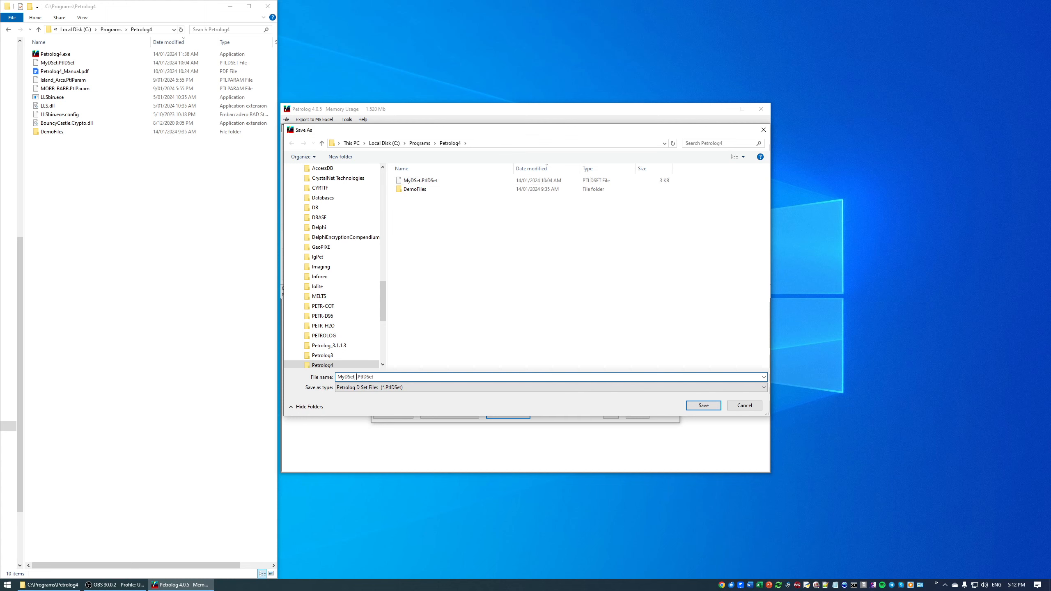
left_click(703, 405)
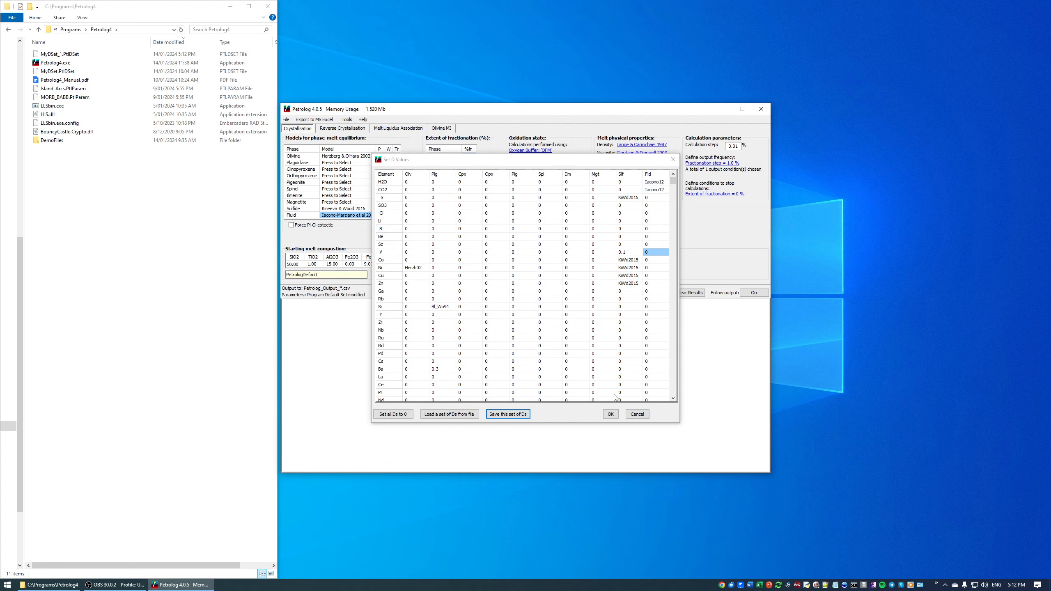
left_click(609, 413)
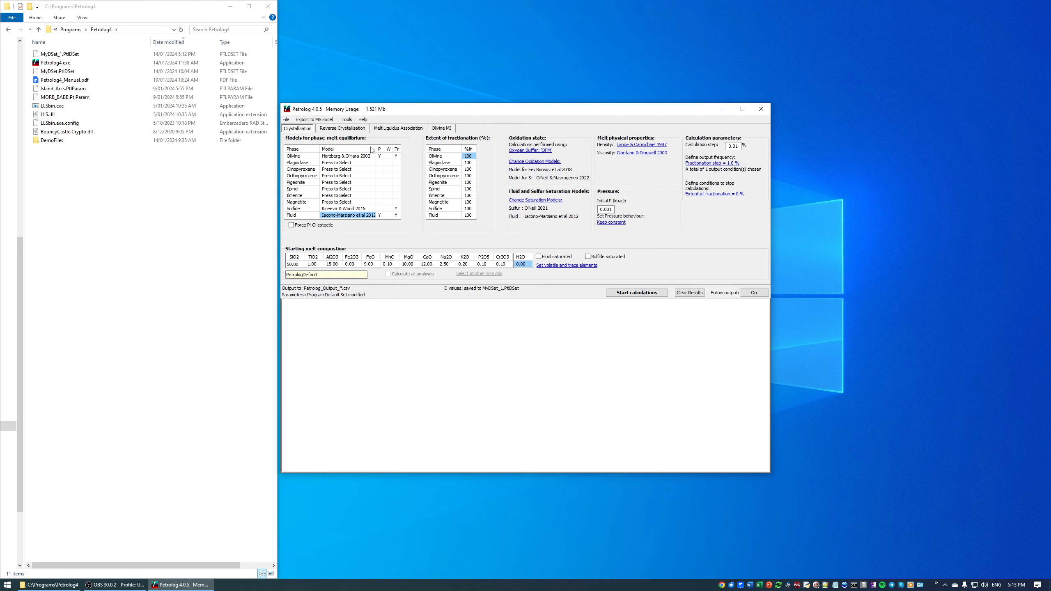
Step: Open the program options and close them without changes
left_click(348, 119)
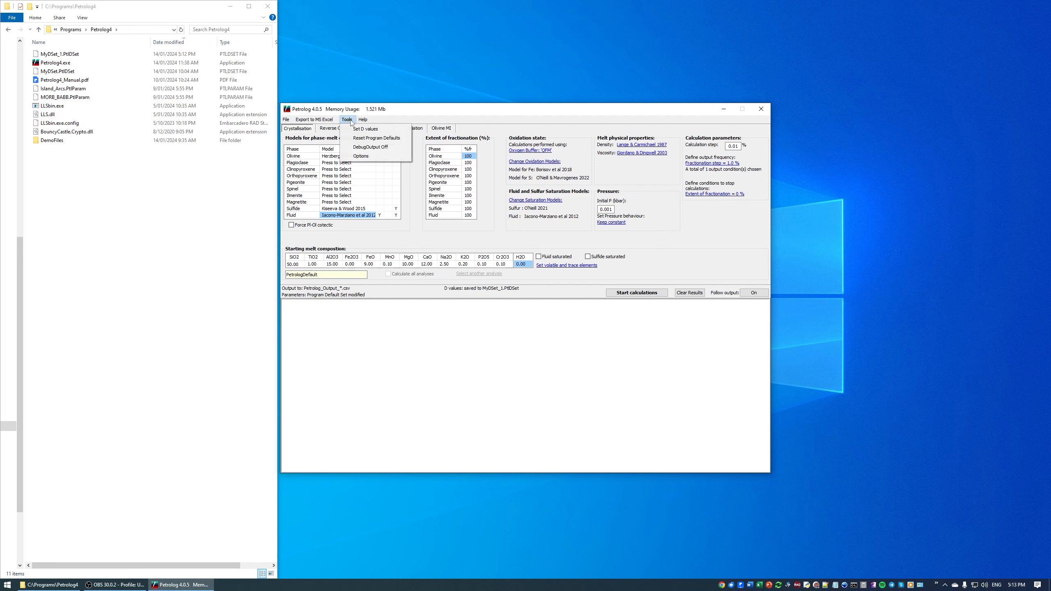
left_click(358, 156)
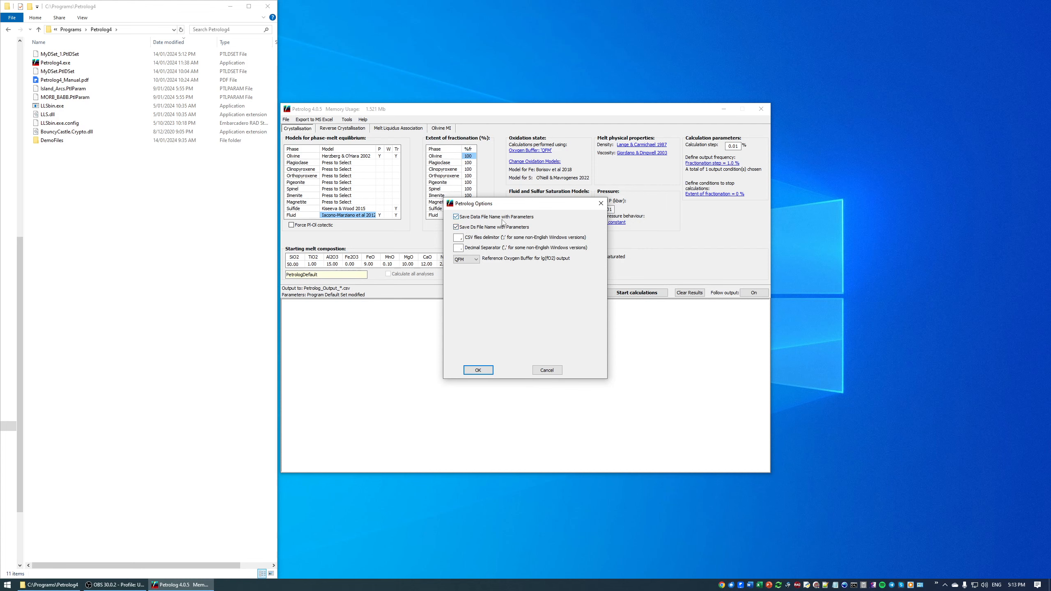
left_click(477, 369)
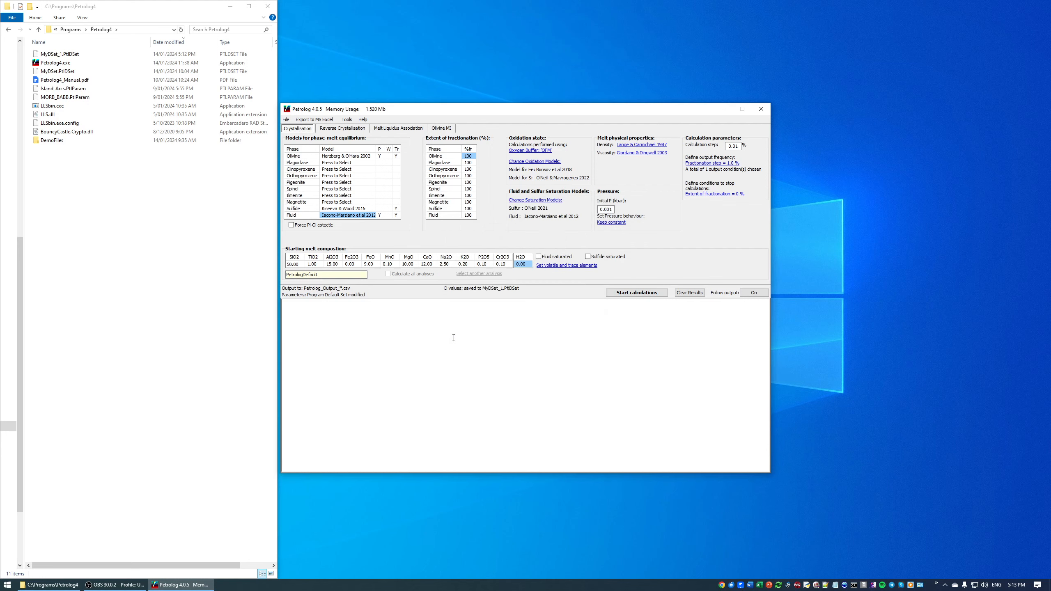
Step: Save the current calculation parameters as My_Parameters.PtlParam
left_click(285, 120)
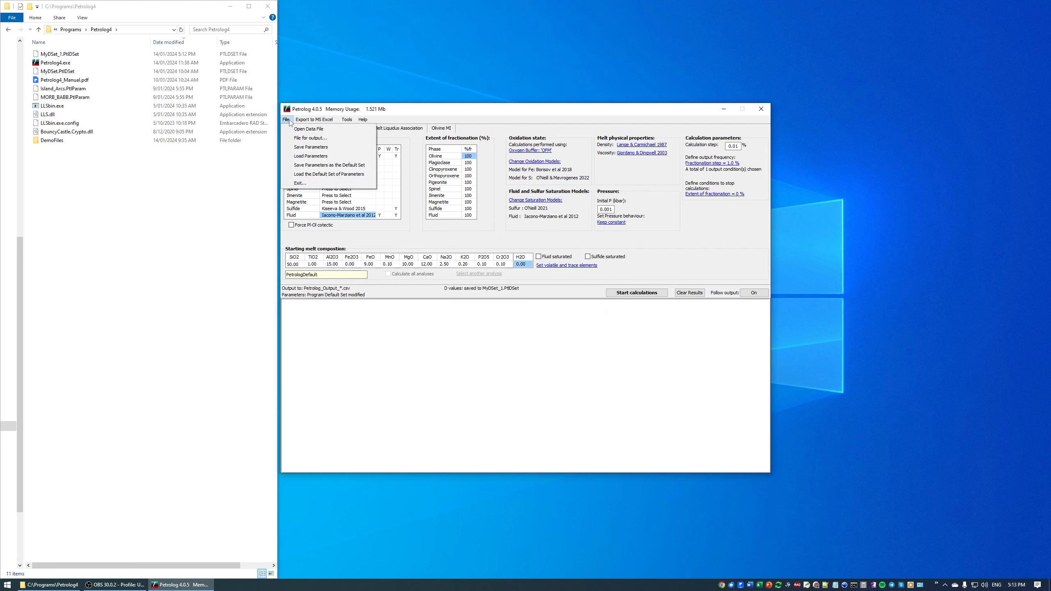
left_click(304, 147)
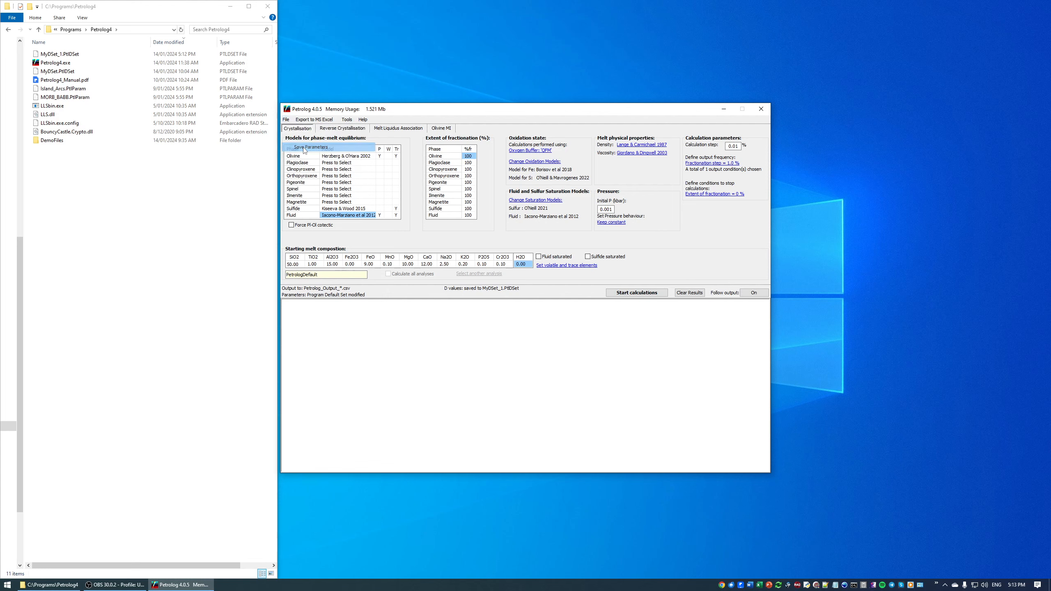
left_click(391, 377)
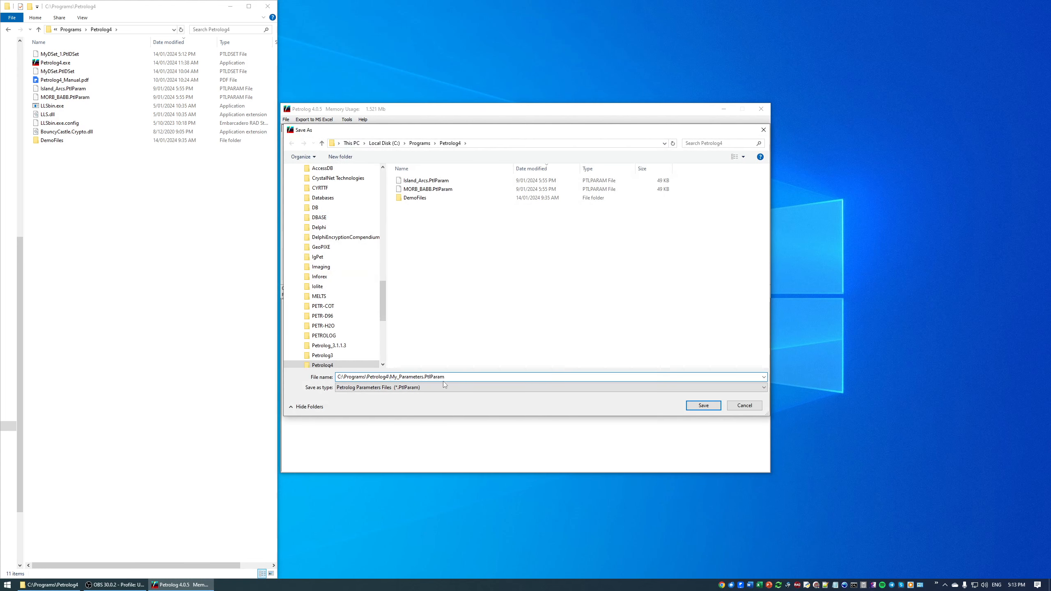
left_click(701, 408)
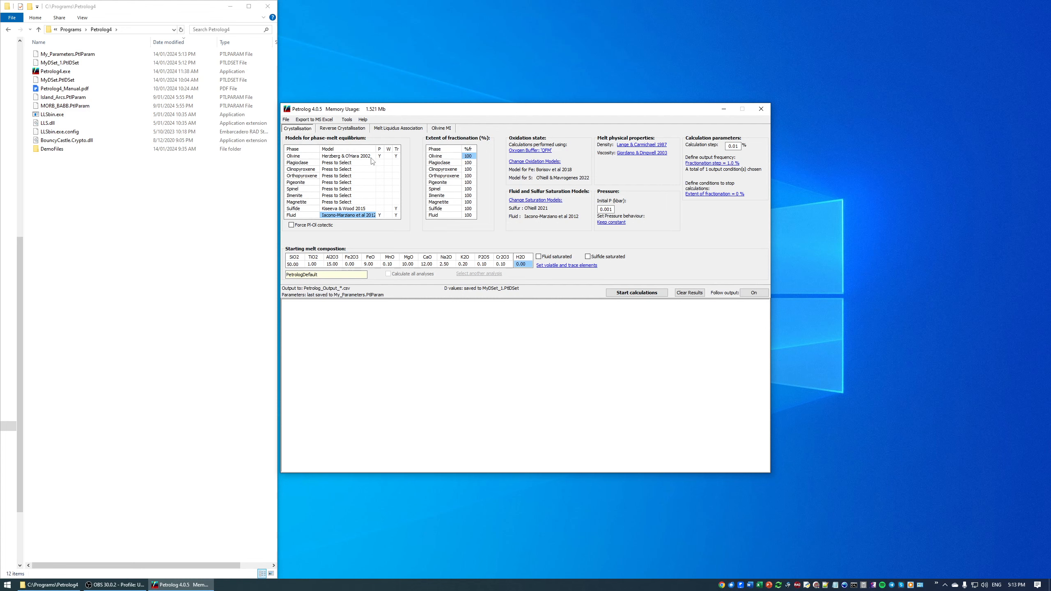
Step: Reset the program to its default settings
left_click(352, 120)
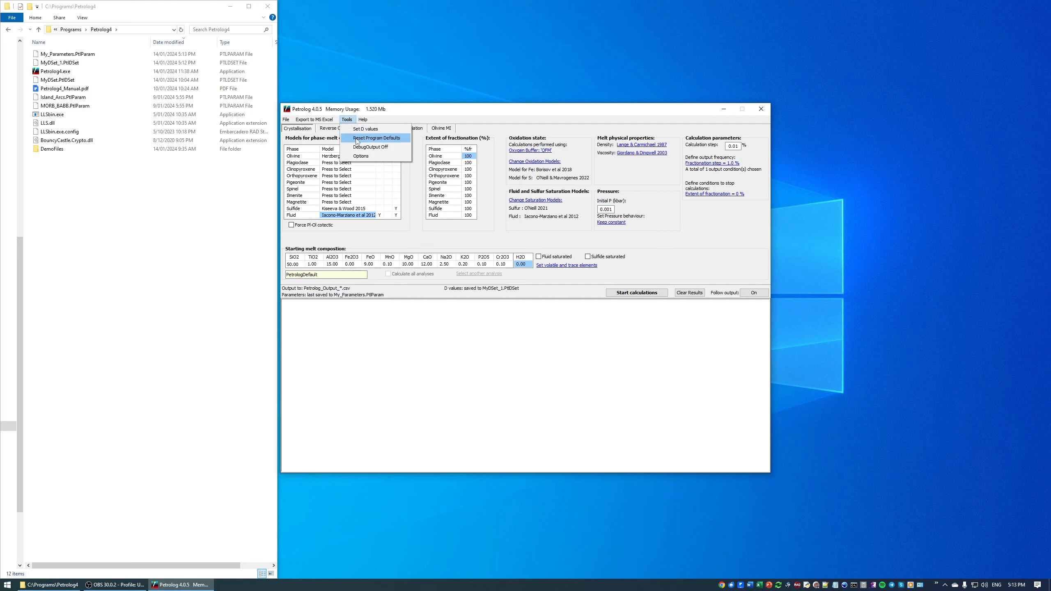
left_click(357, 138)
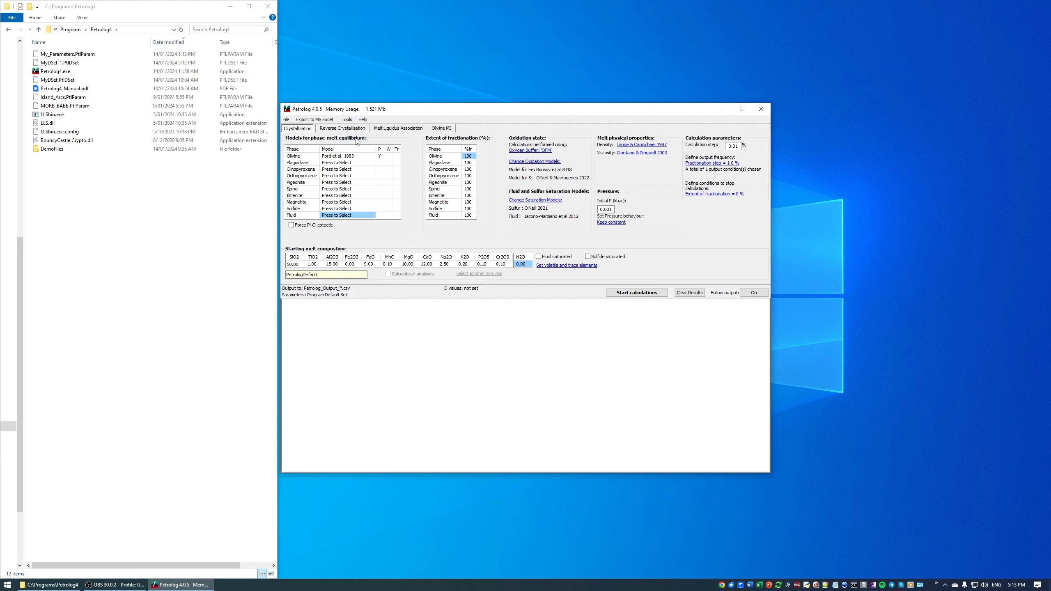
Step: Load the parameters from My_Parameters.PtlParam
left_click(286, 119)
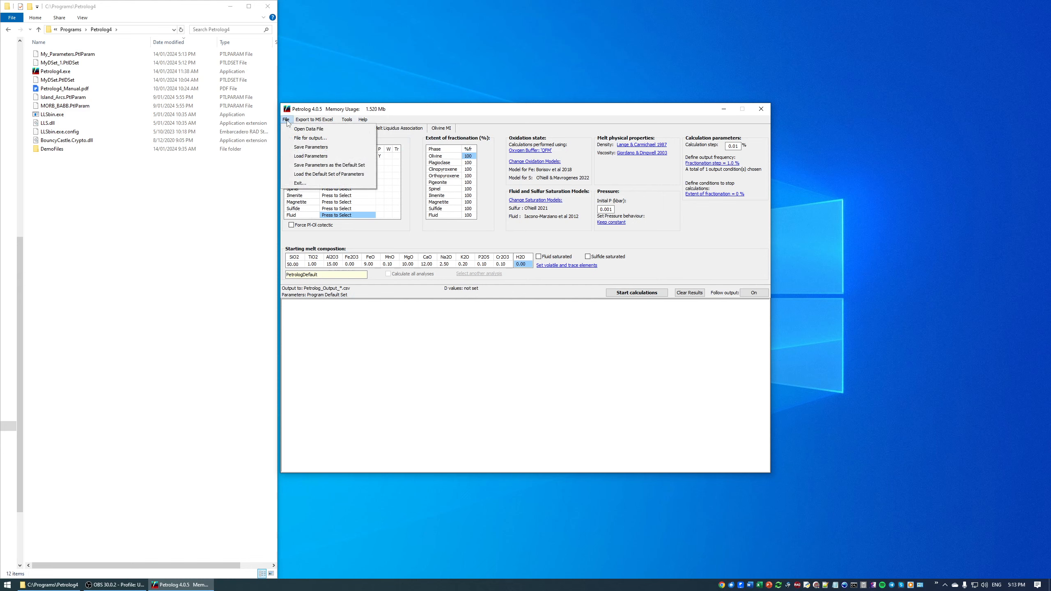
left_click(294, 155)
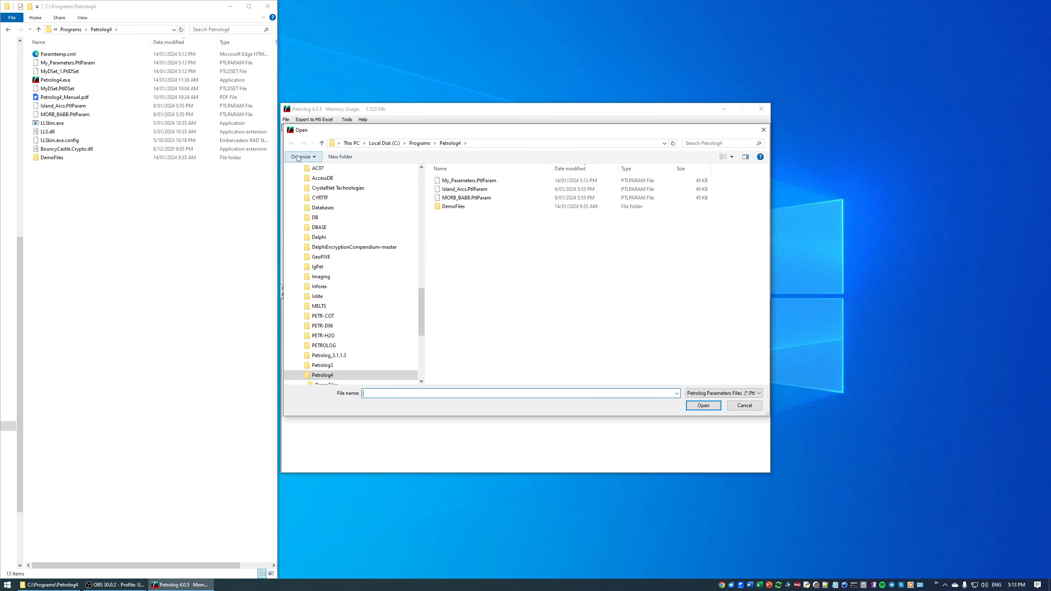
left_click(466, 182)
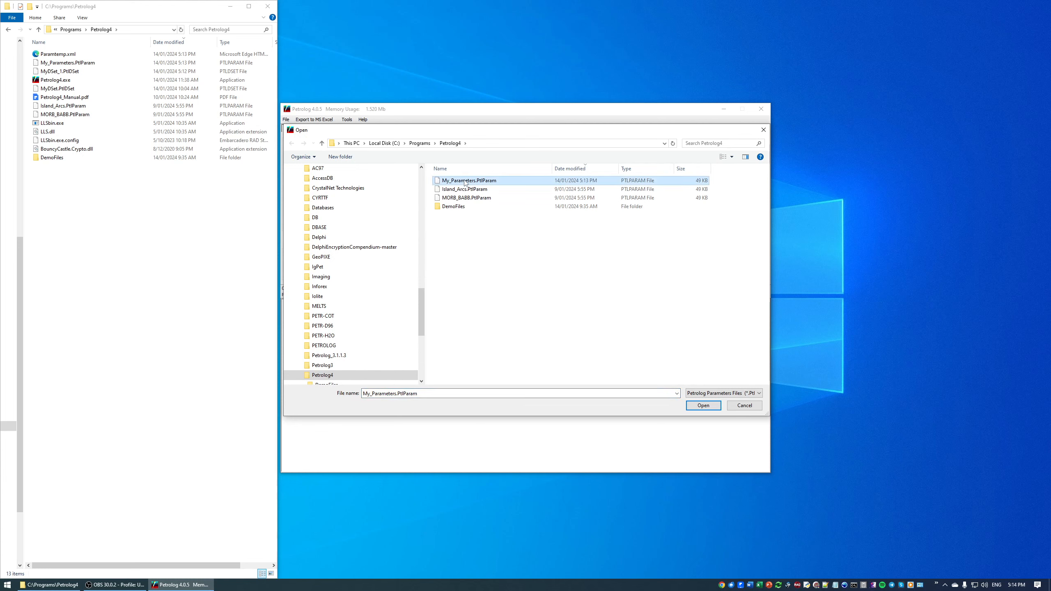
left_click(695, 406)
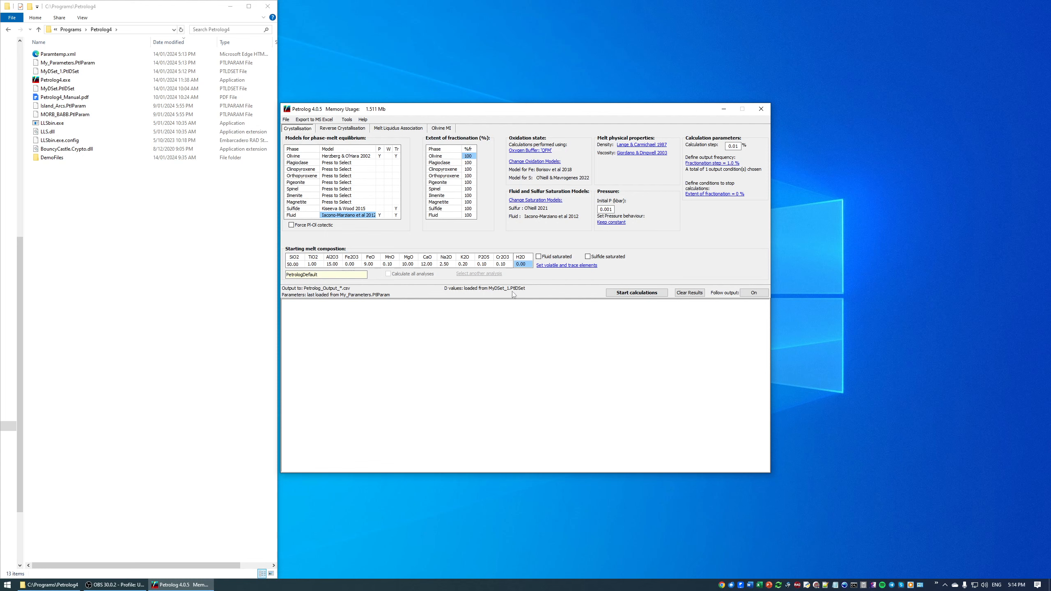
Step: Open the D values table to review the loaded values and close it without changes
left_click(347, 120)
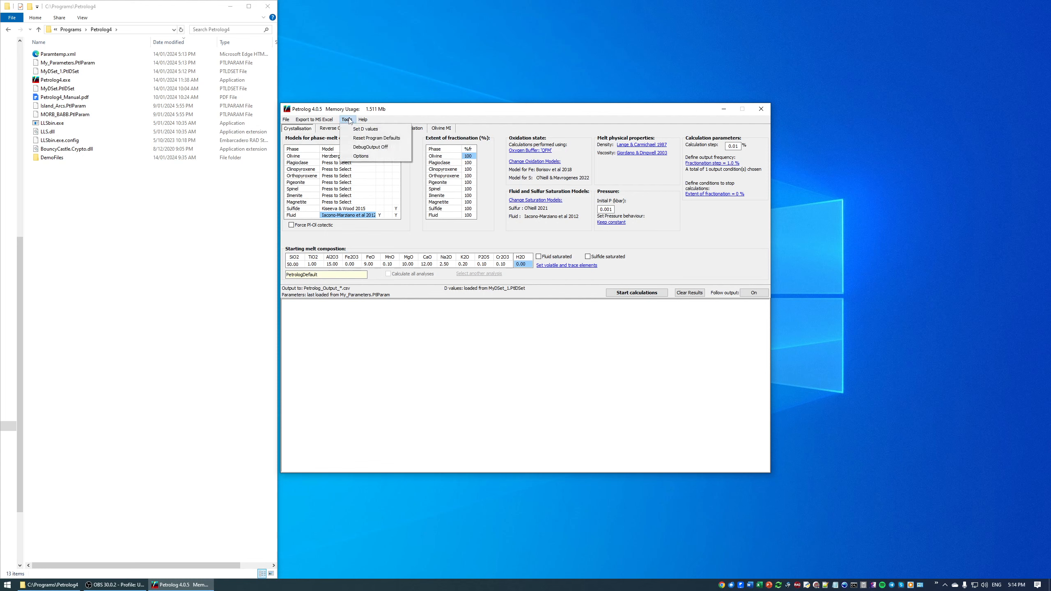
left_click(361, 129)
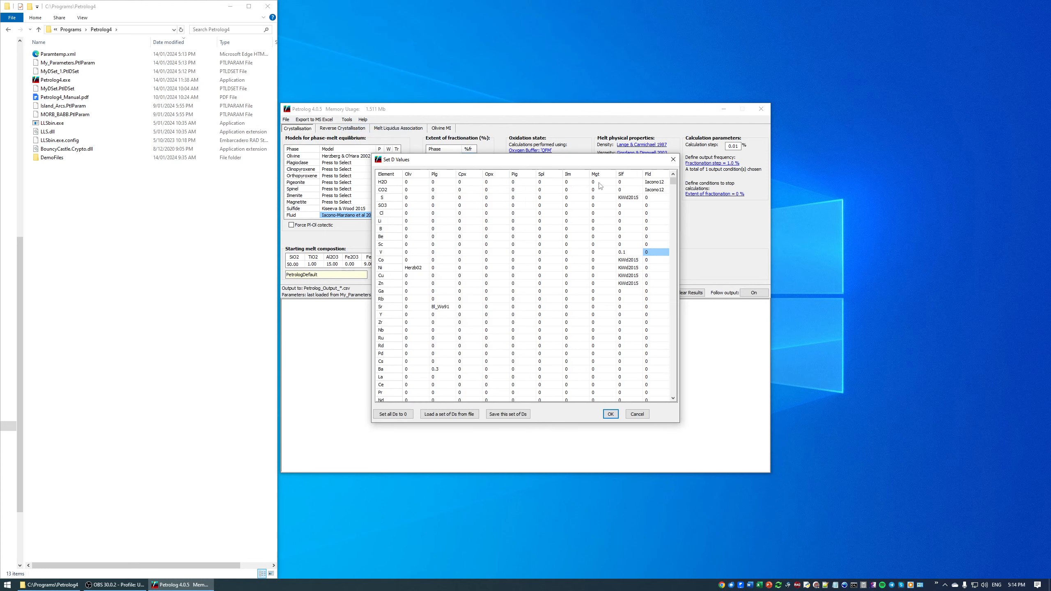
left_click(637, 414)
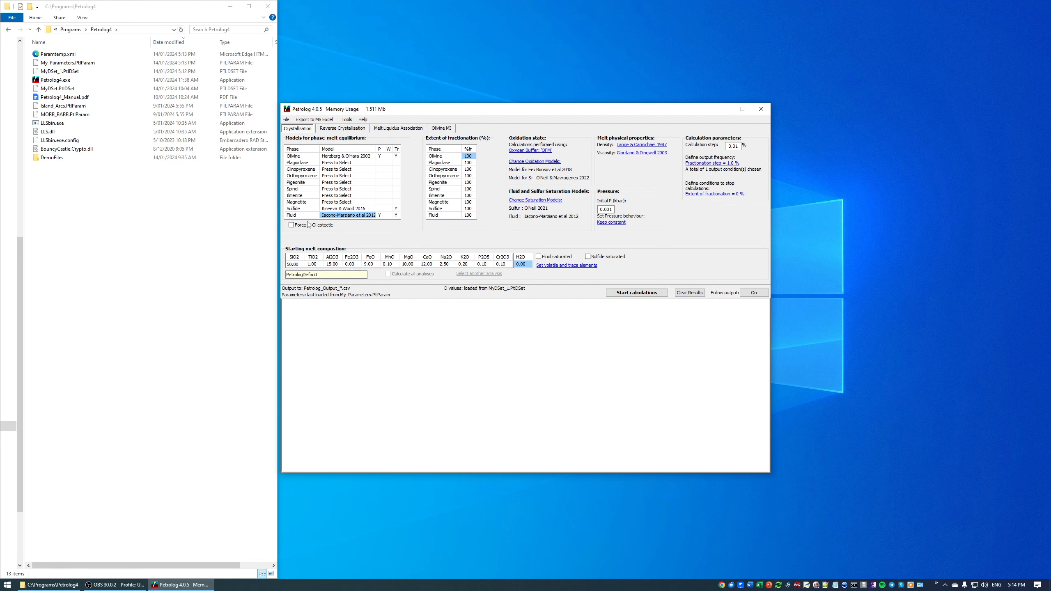
Step: Select the saved My_Parameters.PtlParam and MyDSet_1.PtlDSet files in the program folder to inspect them
left_click(73, 62)
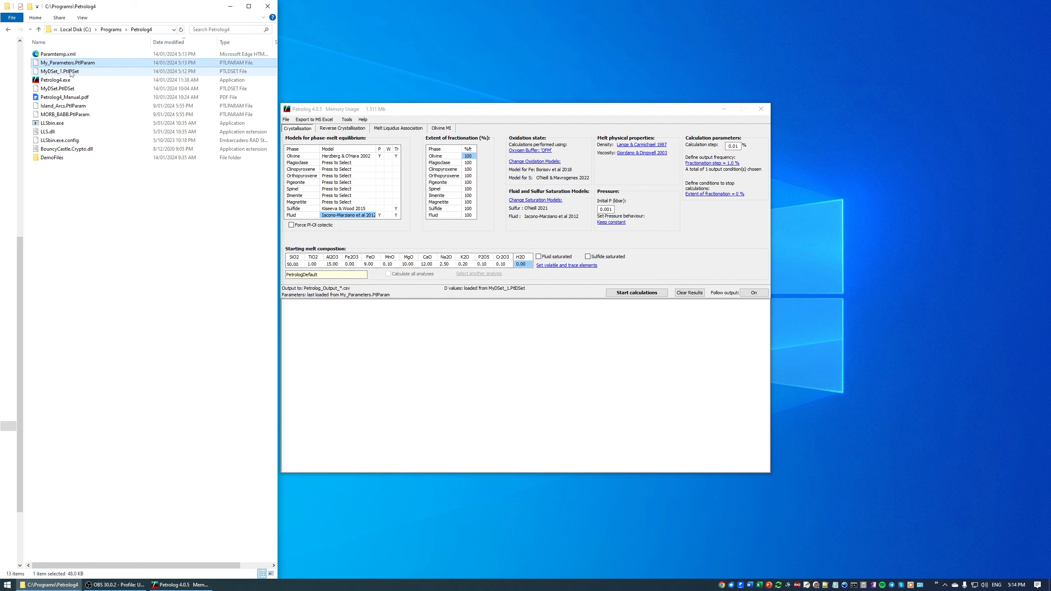
left_click(69, 72)
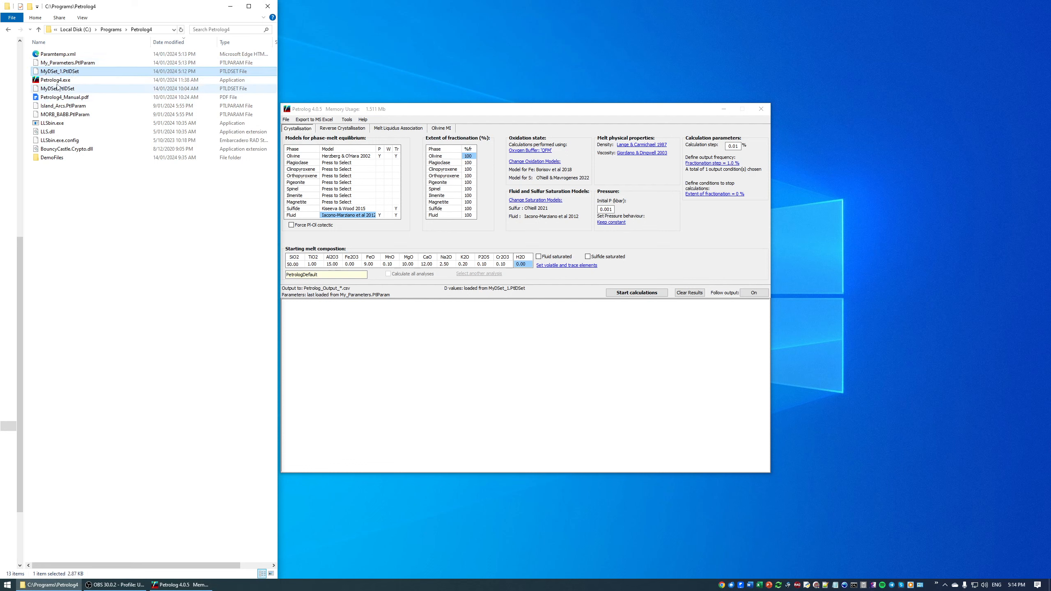